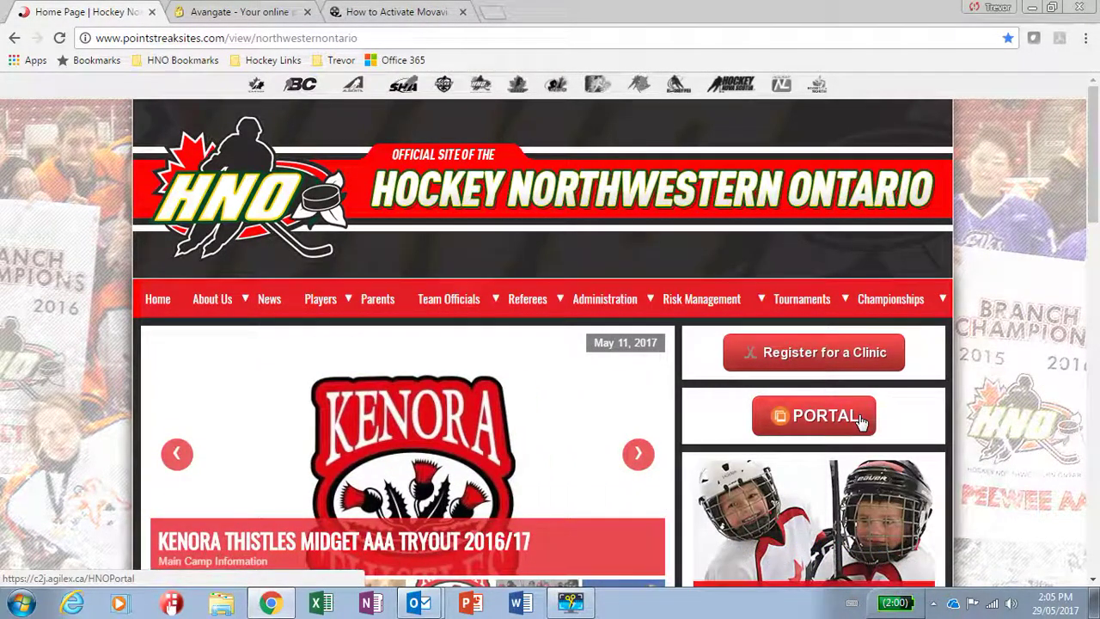
Open the HNO Portal sign-in page from the Hockey Northwestern Ontario website's PORTAL button.
click(860, 418)
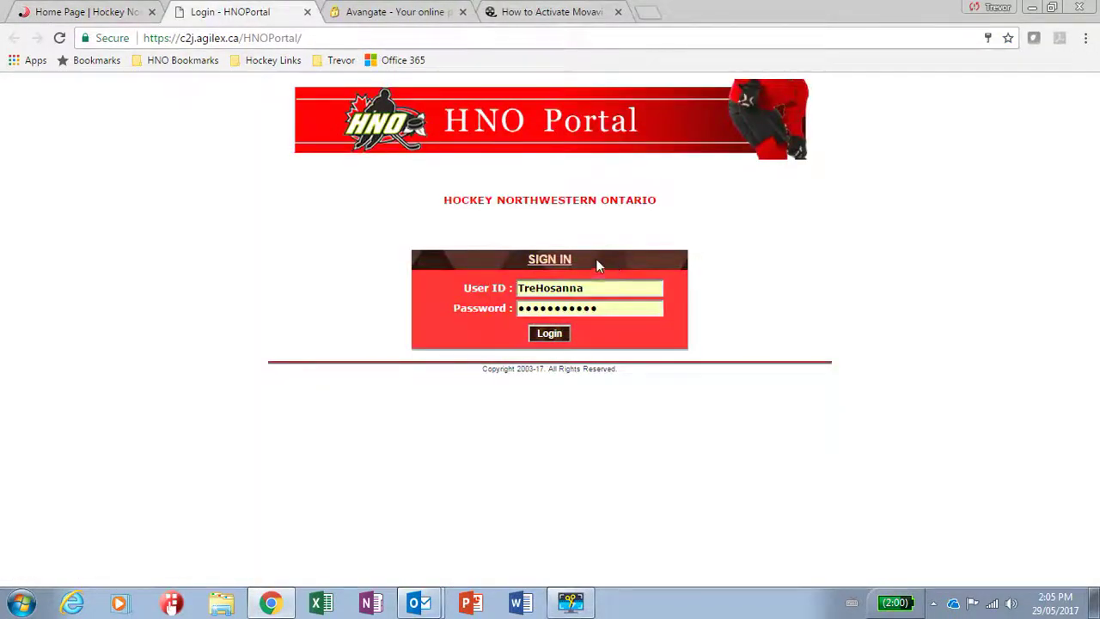
Replace the autofilled credentials with the club account's user ID and password and log in.
double_click(599, 288)
key(BackSpace)
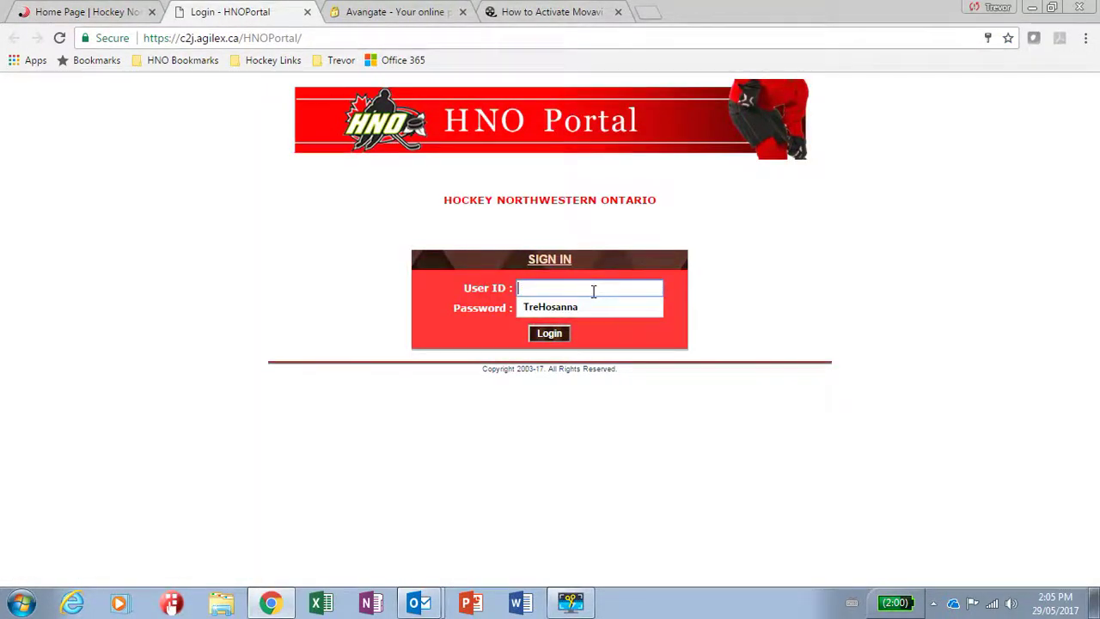
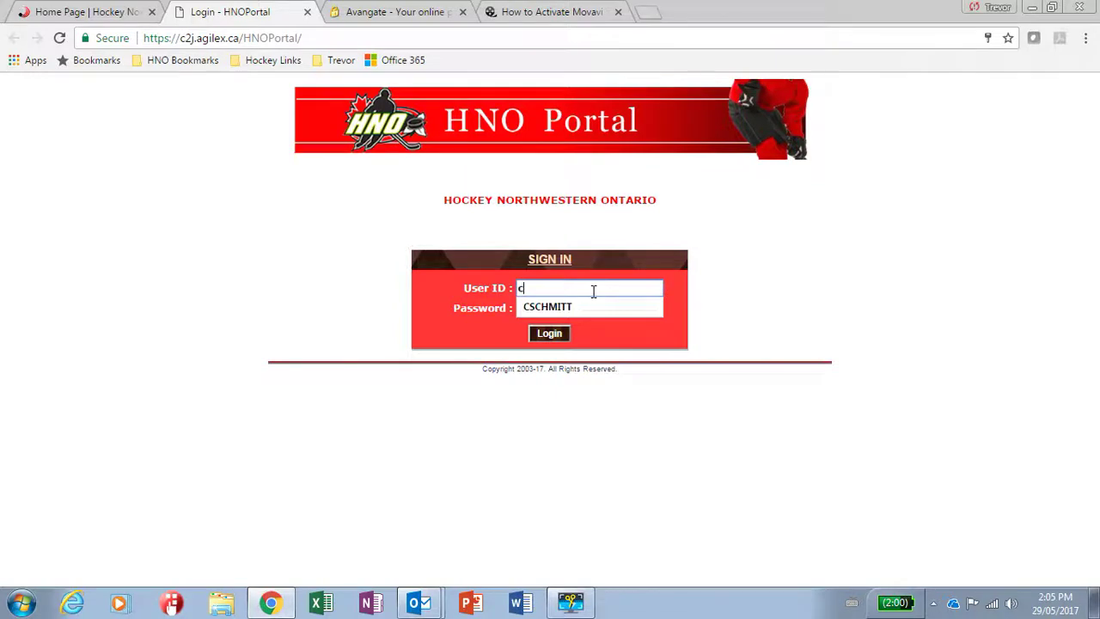
click(582, 309)
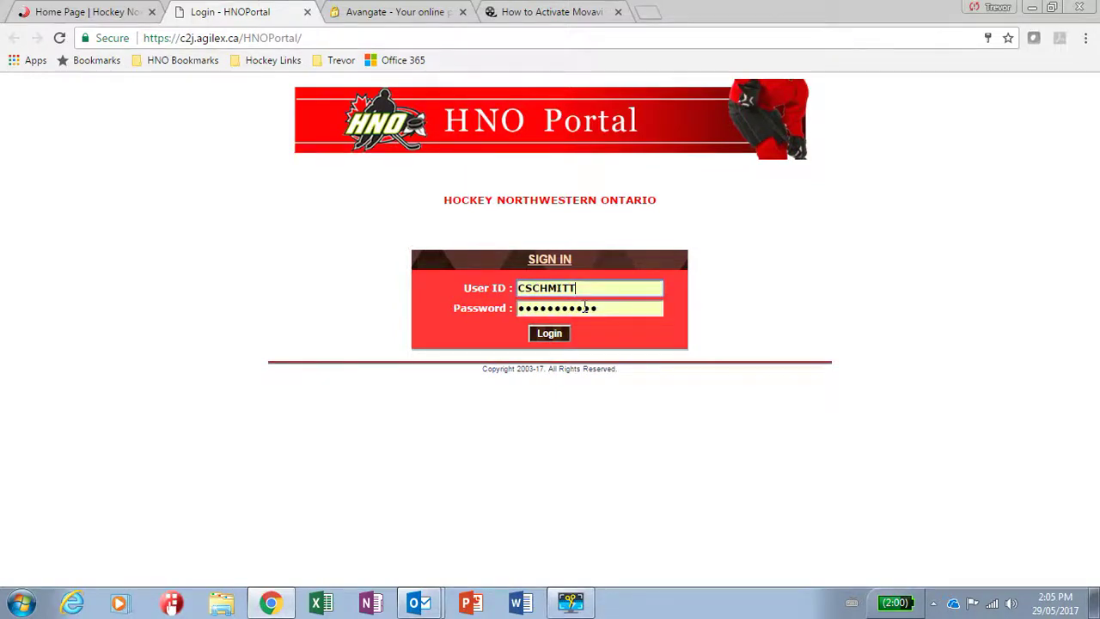
click(605, 310)
click(604, 309)
key(BackSpace)
key(BackSpace)
key(BackSpace)
key(BackSpace)
key(BackSpace)
key(BackSpace)
key(BackSpace)
key(BackSpace)
key(BackSpace)
key(BackSpace)
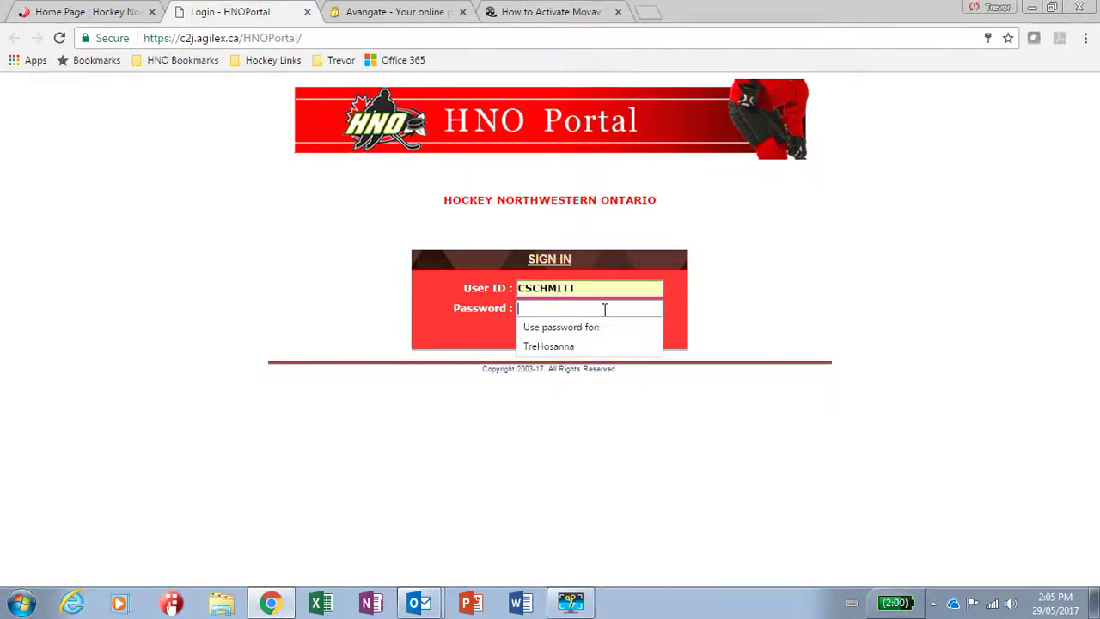
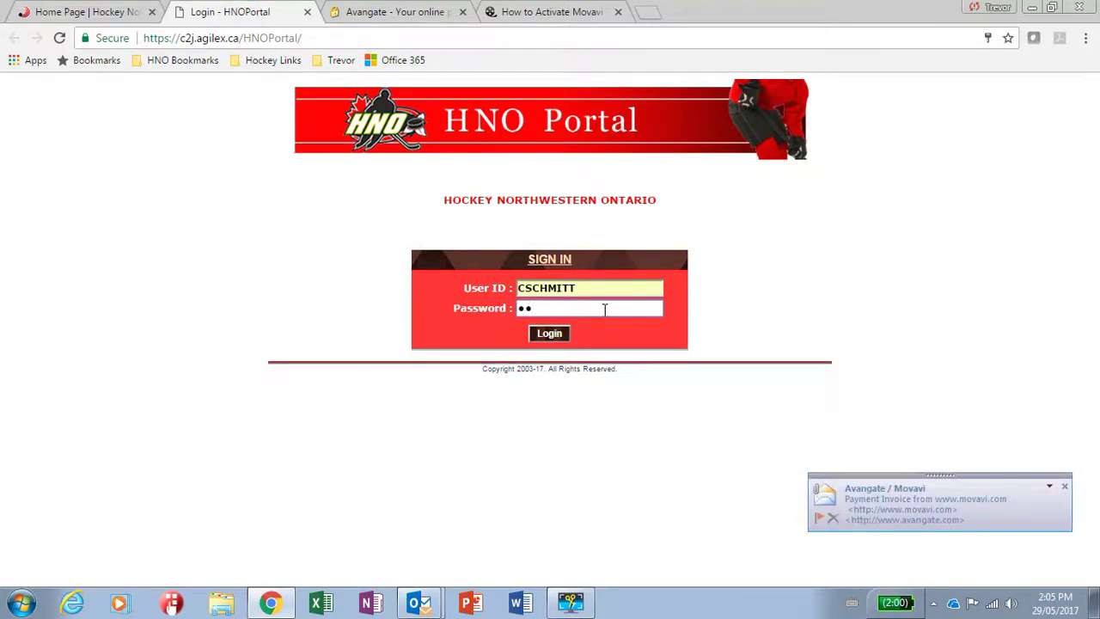
key(Caps_Lock)
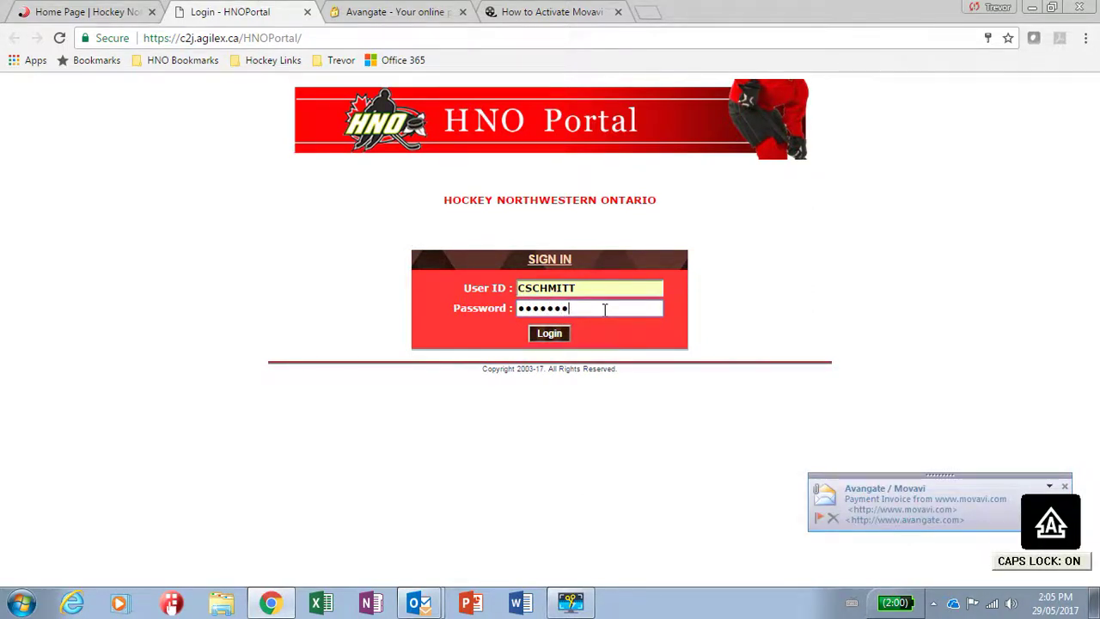
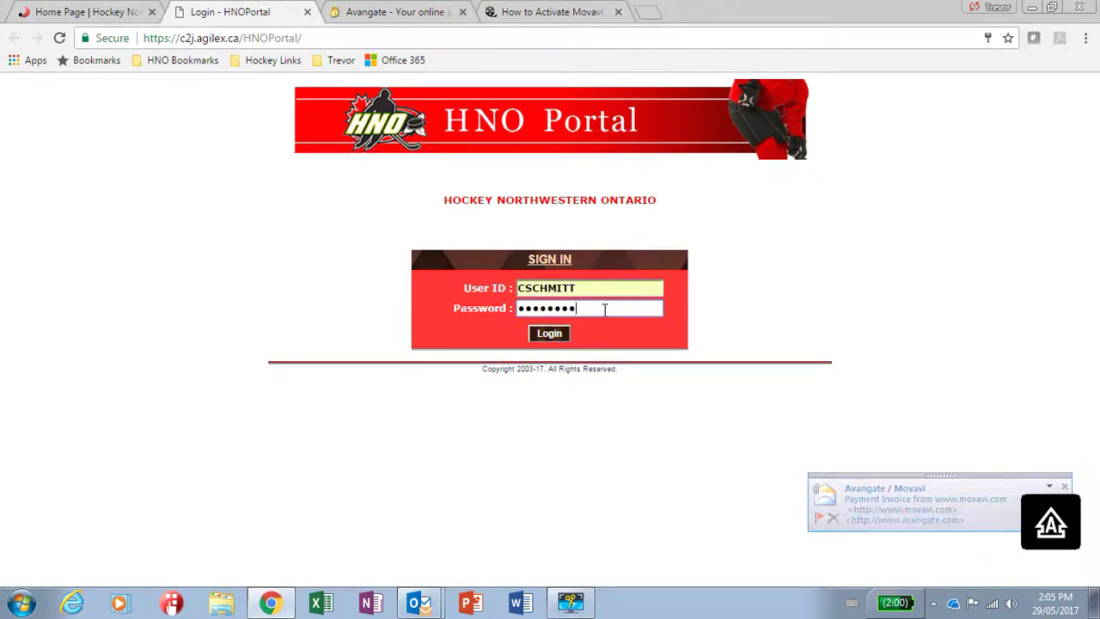
click(547, 333)
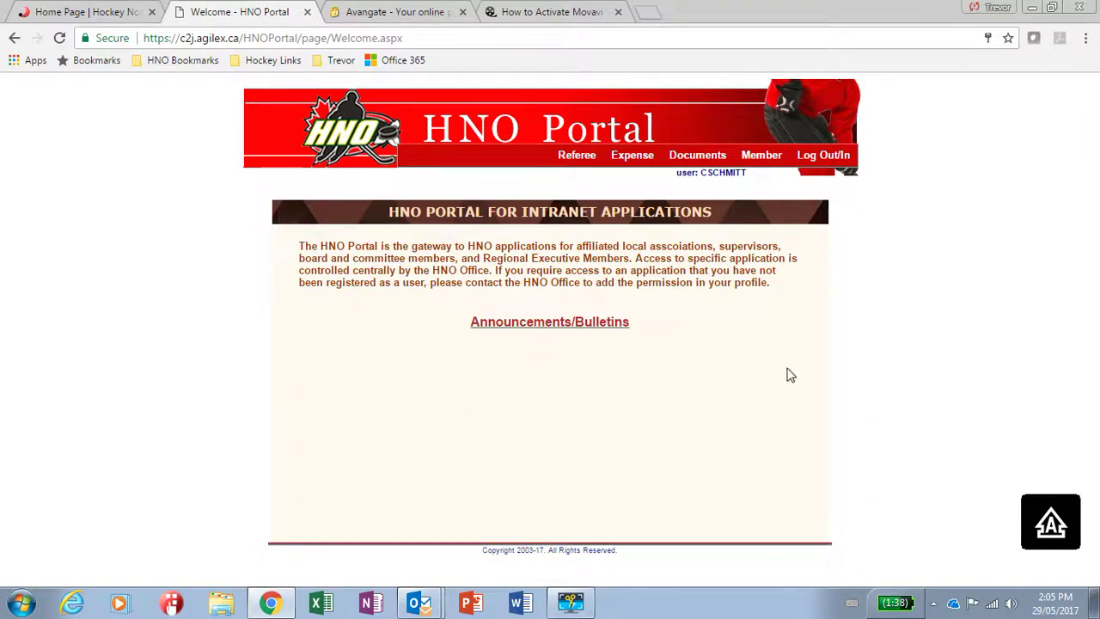
Open Contact Registration from the Member menu.
mouse_move(762, 155)
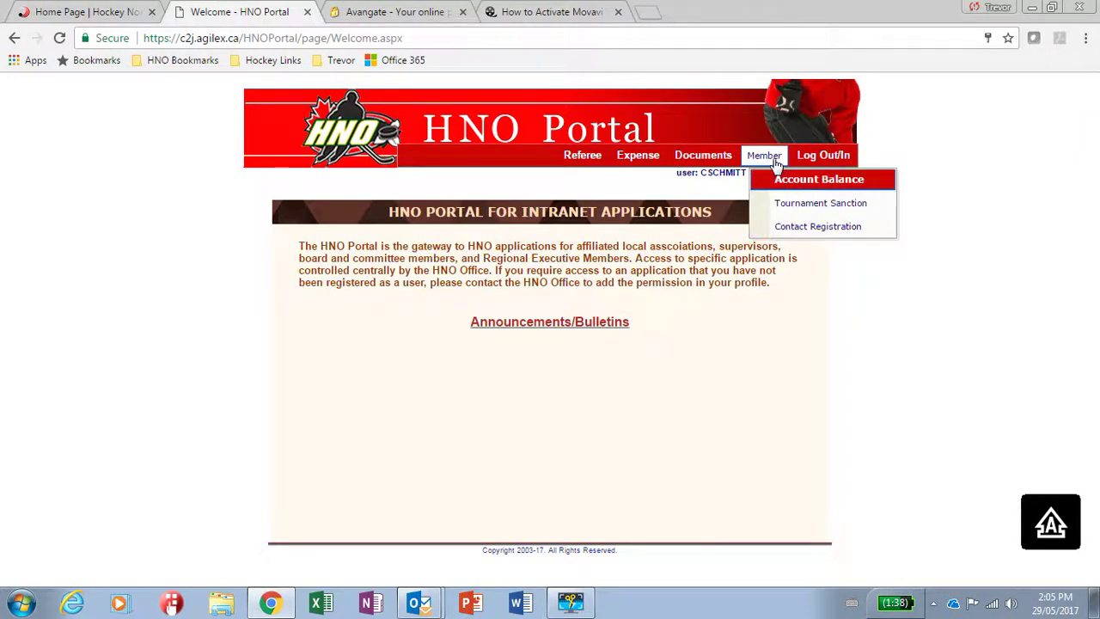
click(799, 226)
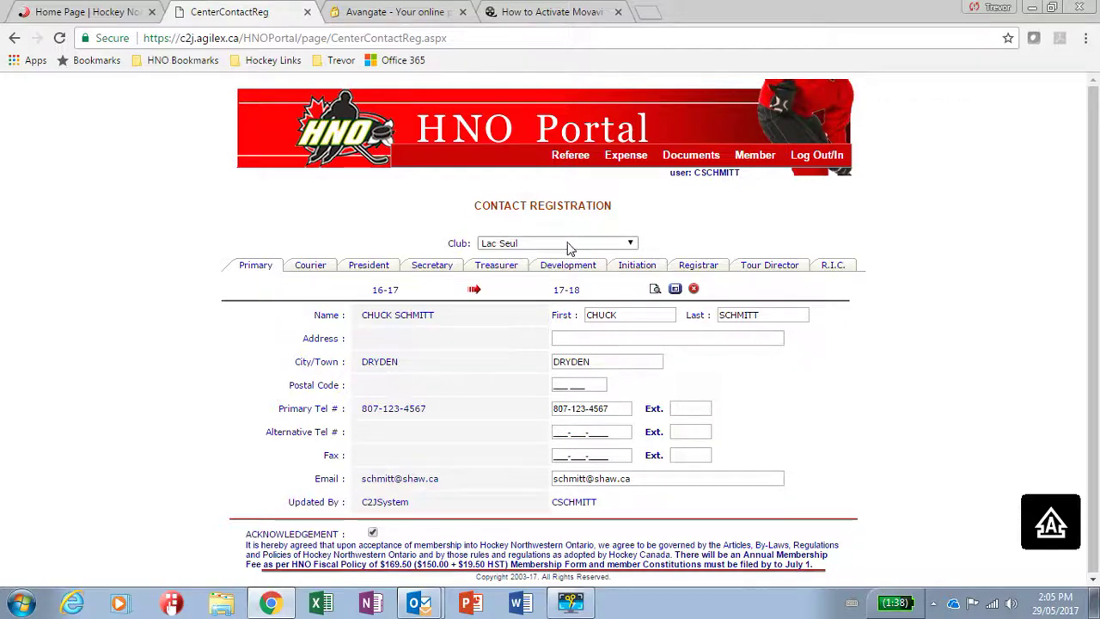
click(567, 245)
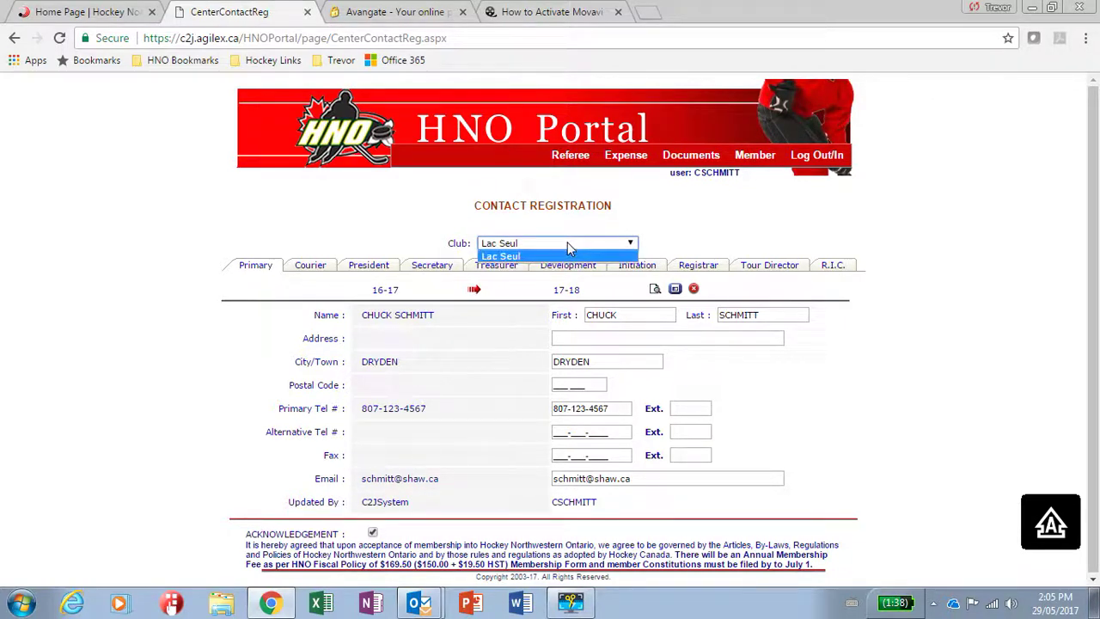
click(567, 248)
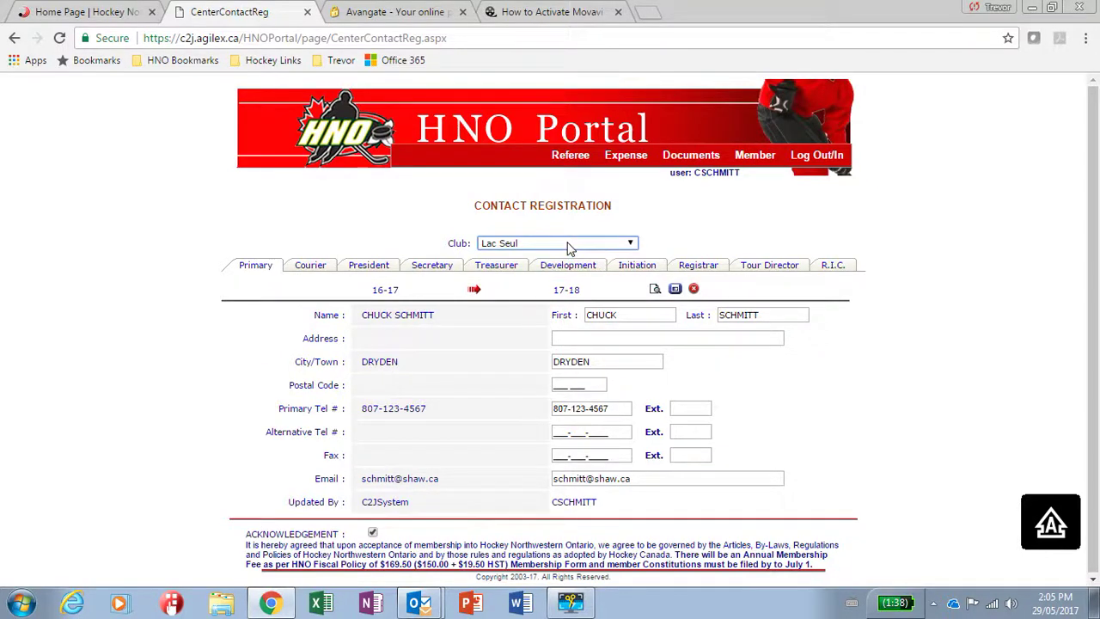
drag(1096, 178, 1096, 204)
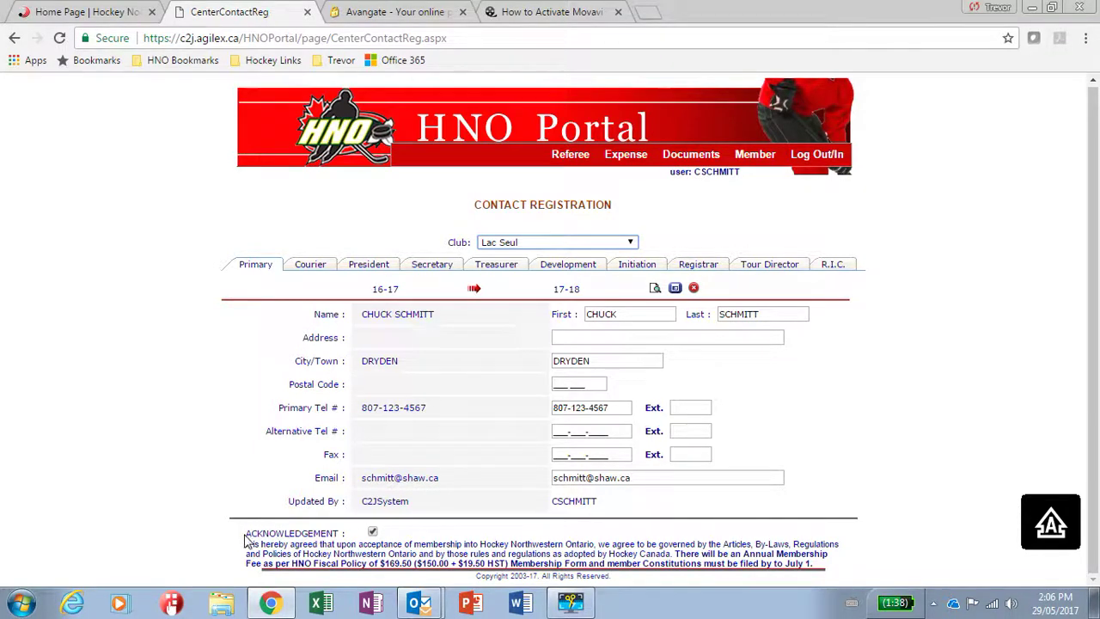
drag(246, 533, 822, 563)
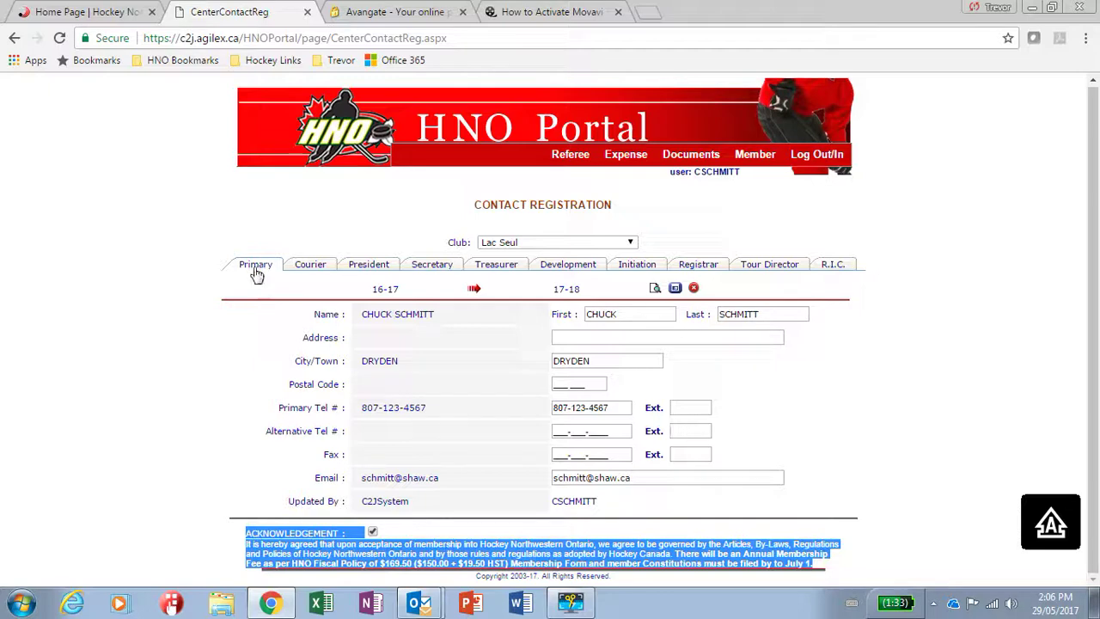
Review the Courier and President contacts, then show the blank Secretary section.
click(315, 265)
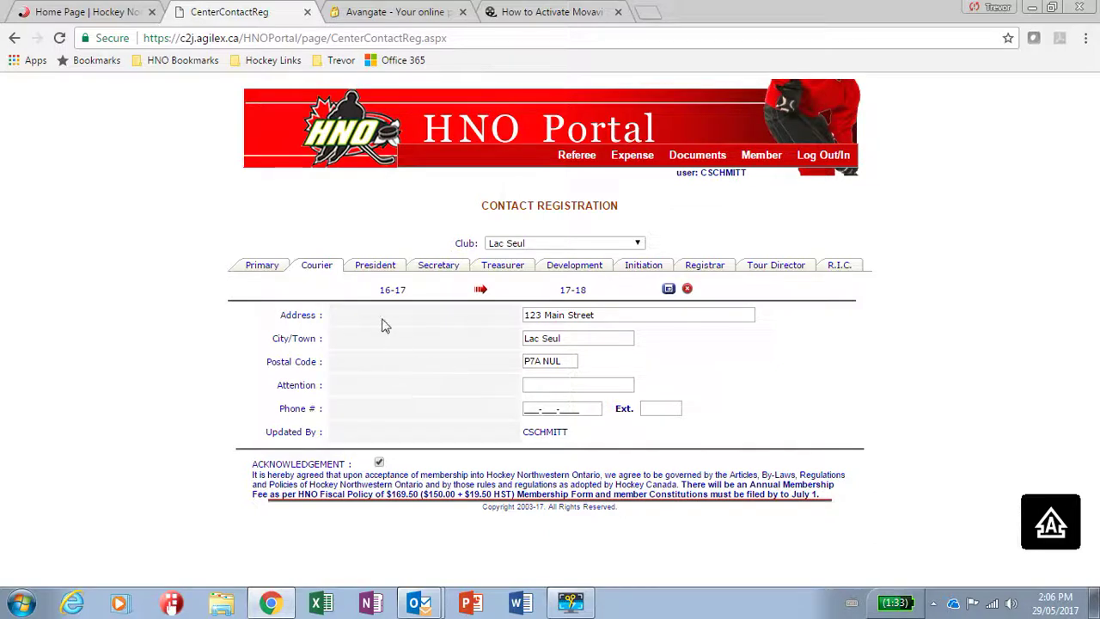
click(387, 272)
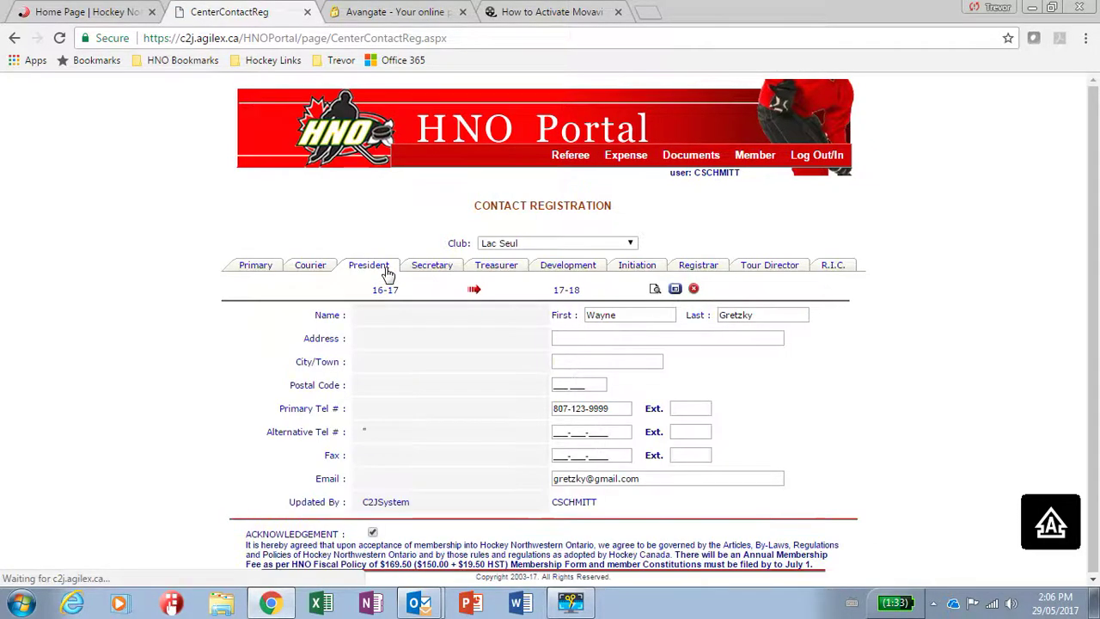
click(444, 270)
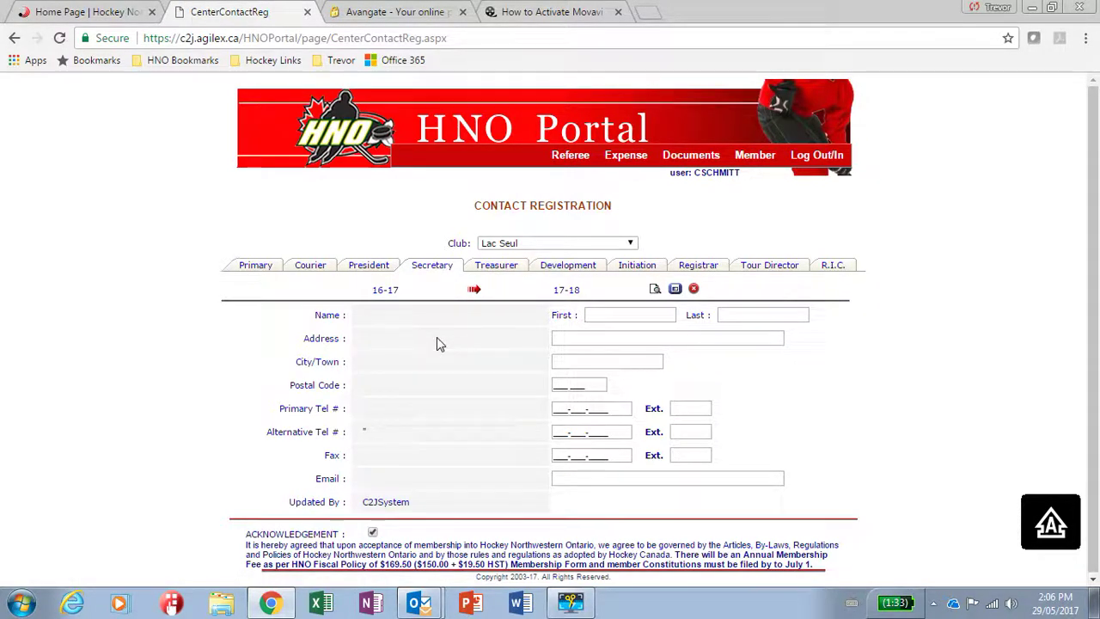
Enter the secretary's first and last name in the Secretary section.
click(617, 315)
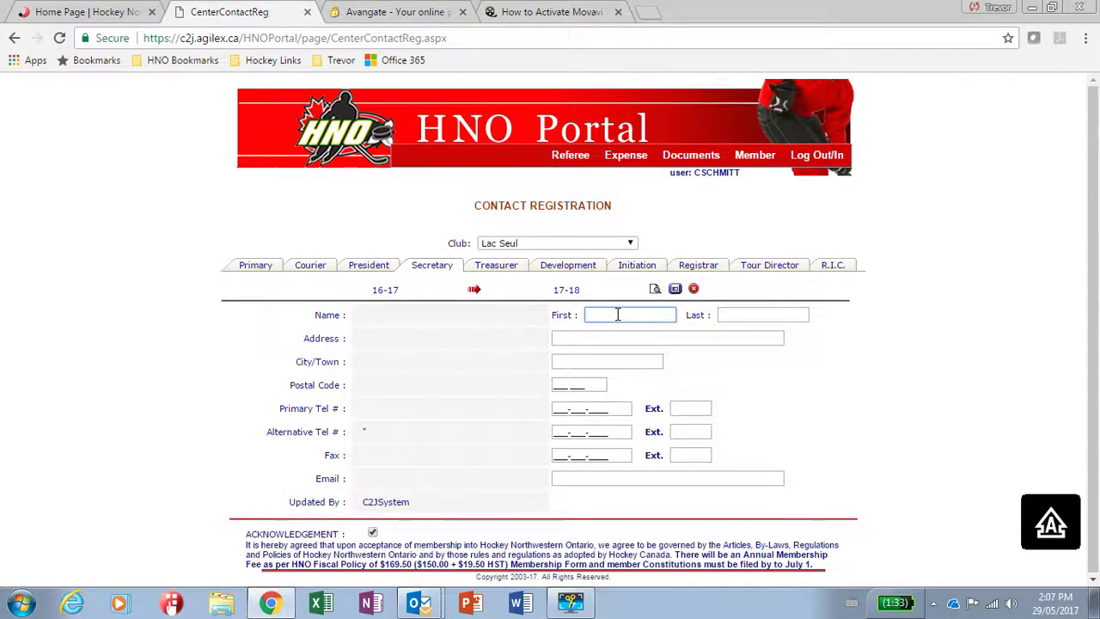
key(Caps_Lock)
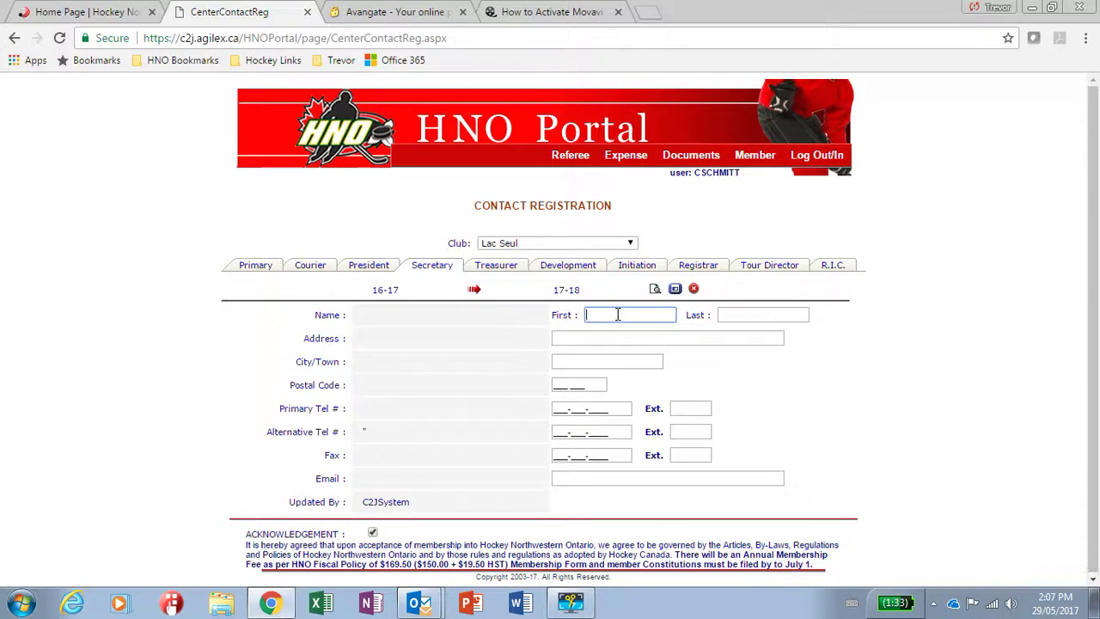
text(m)
key(Caps_Lock)
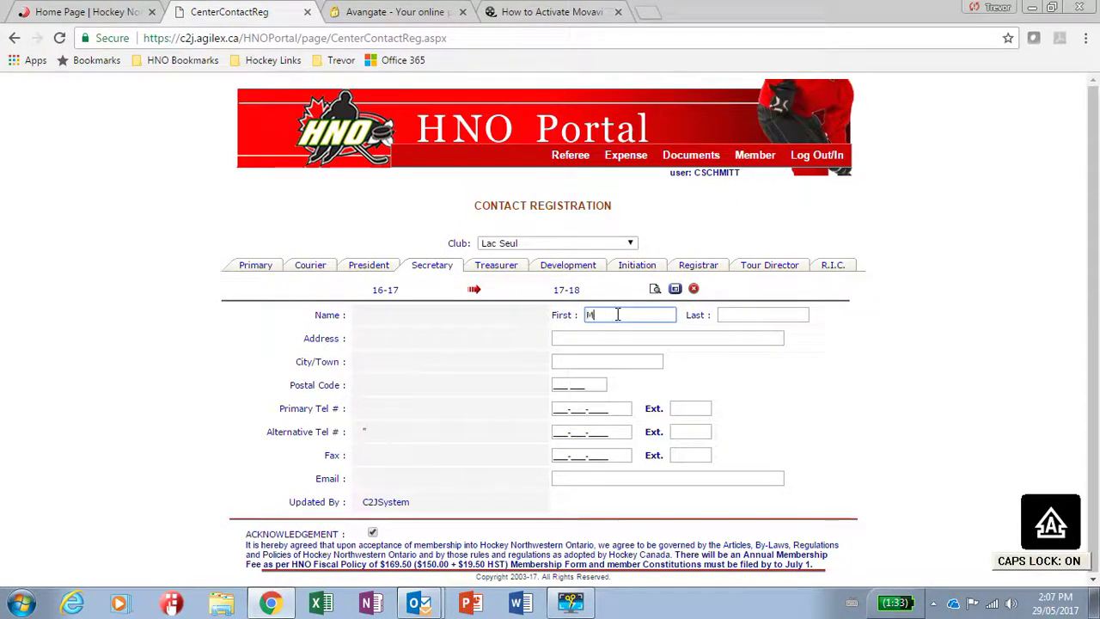
key(Caps_Lock)
text(ario)
key(Tab)
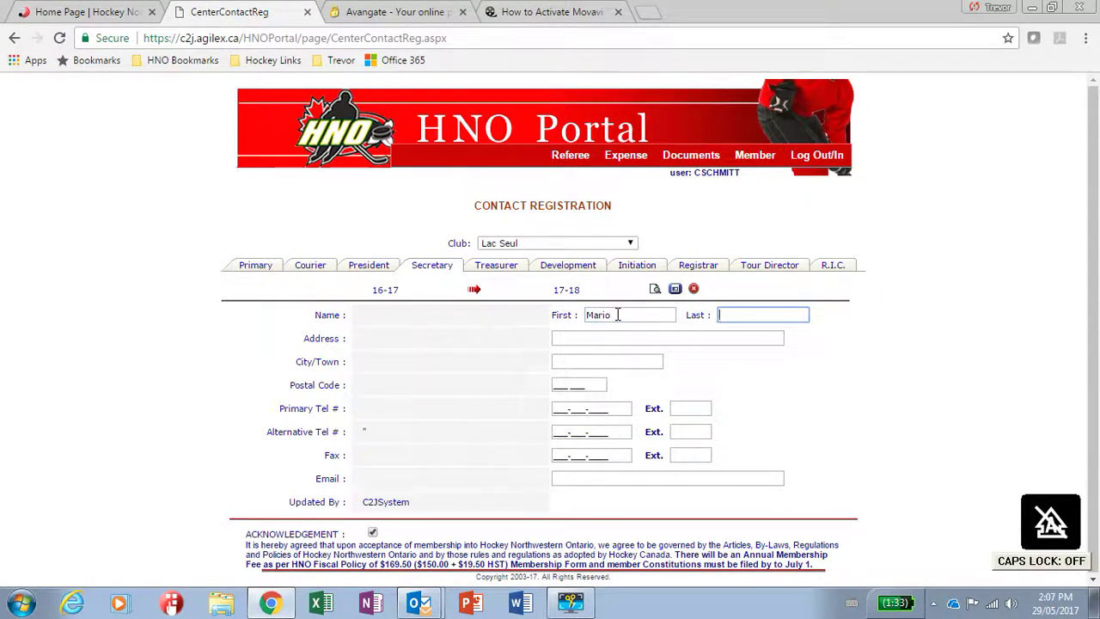
key(Caps_Lock)
text(L)
key(Caps_Lock)
text(emieux)
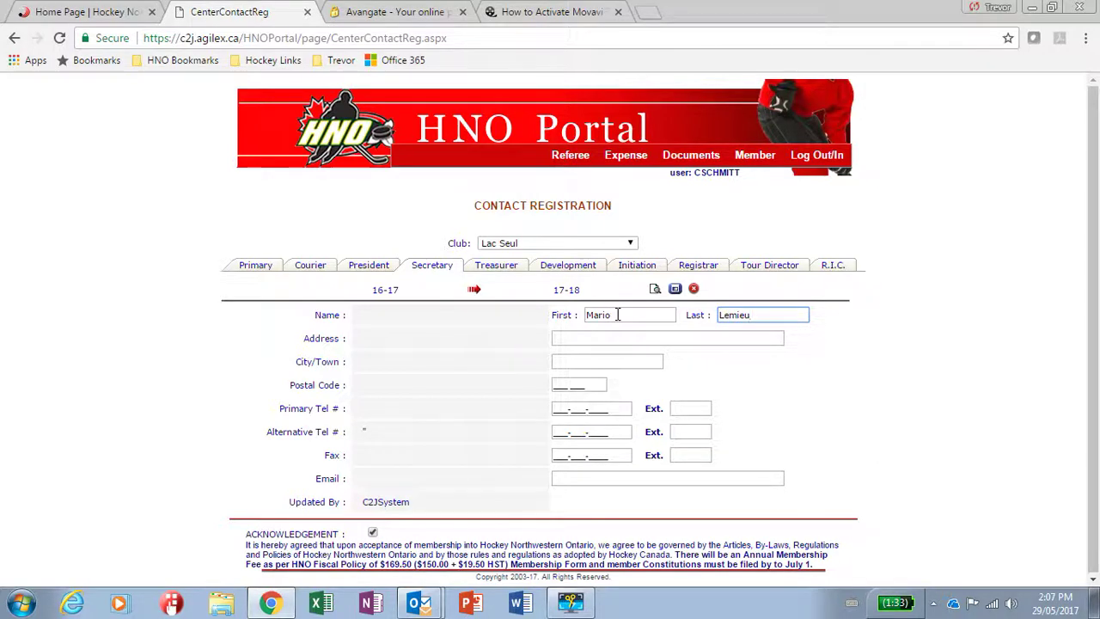
Fill in the secretary's primary phone number and e-mail address.
click(558, 408)
text(807-)
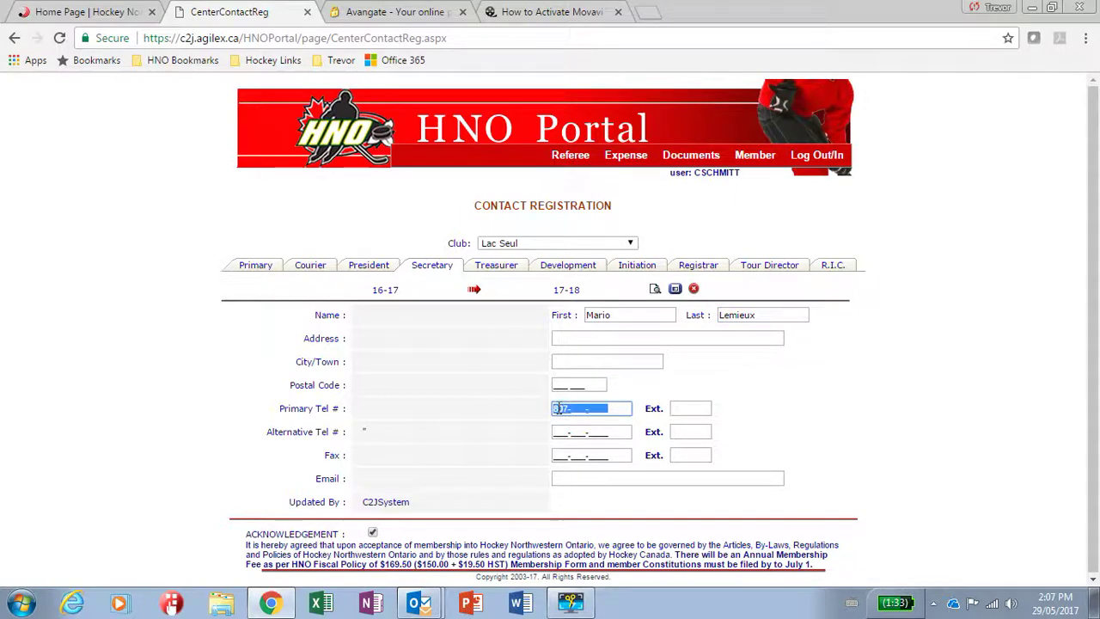
text(999-9999)
click(563, 475)
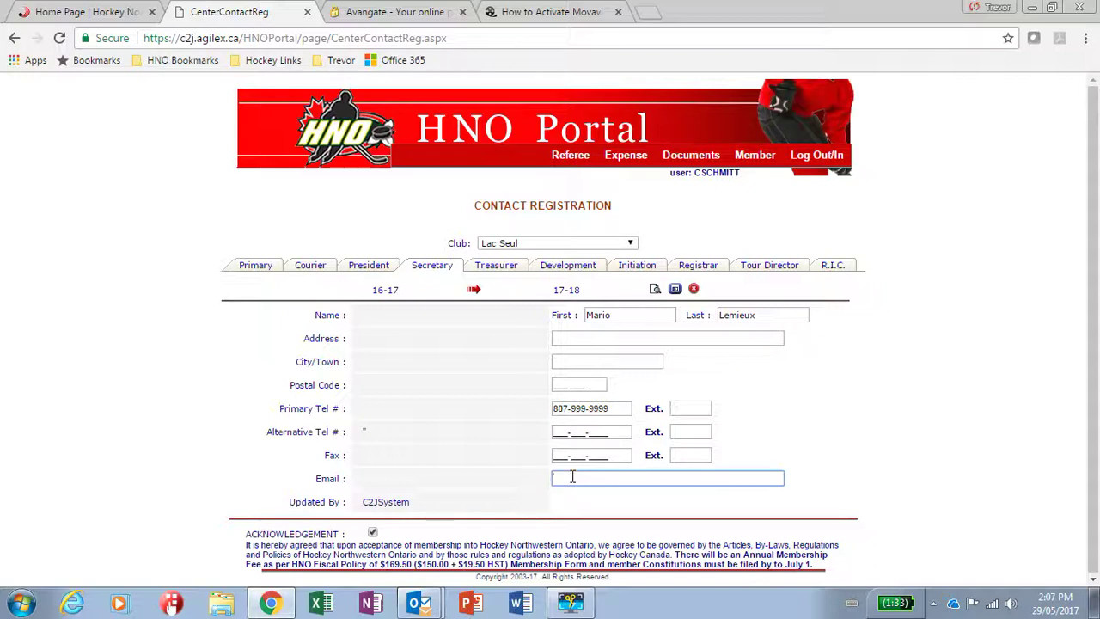
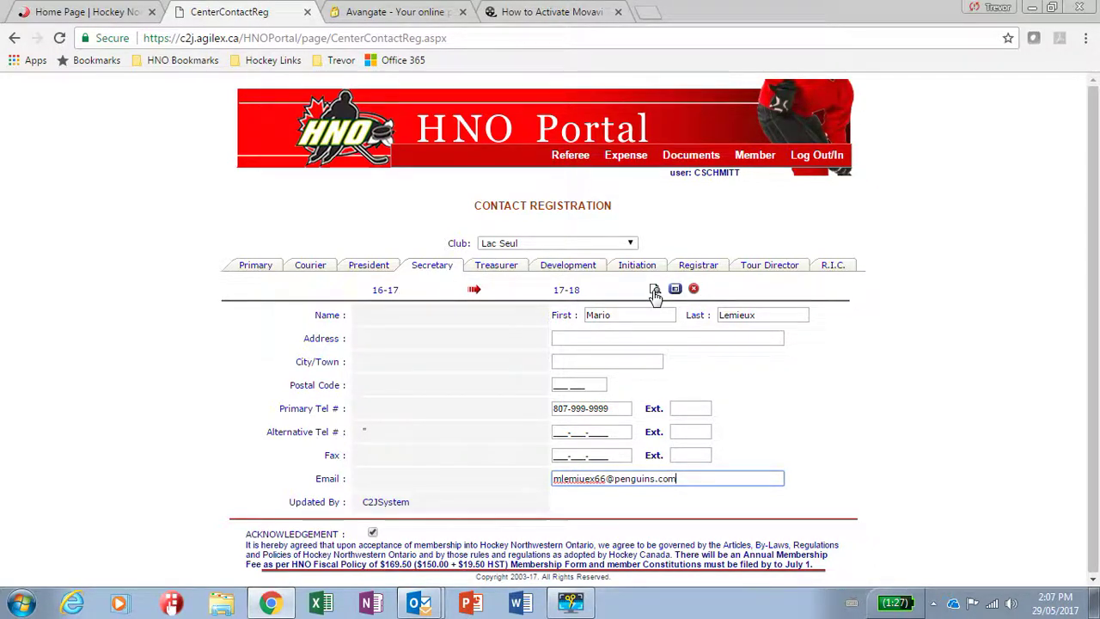
Save the 17-18 secretary details, confirming creation of the new contact.
click(654, 293)
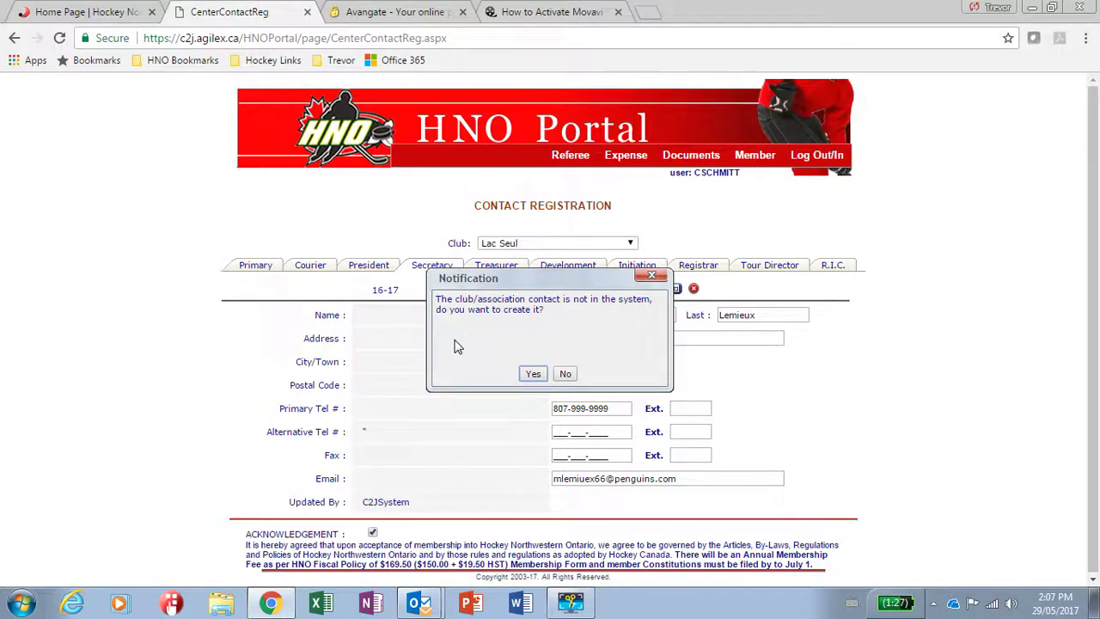
click(533, 374)
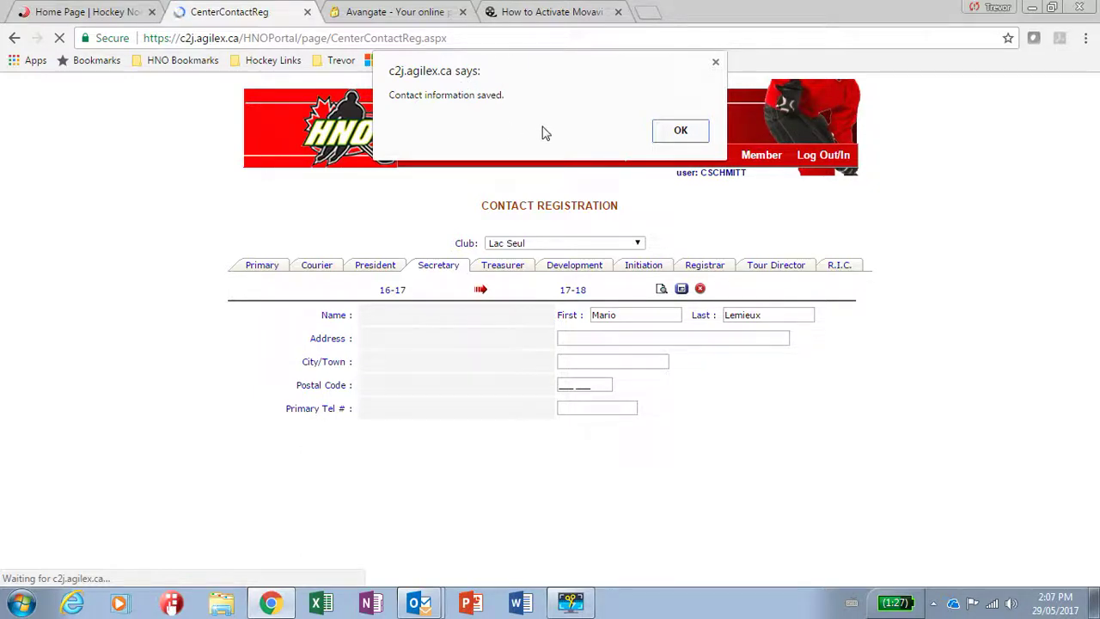
click(682, 135)
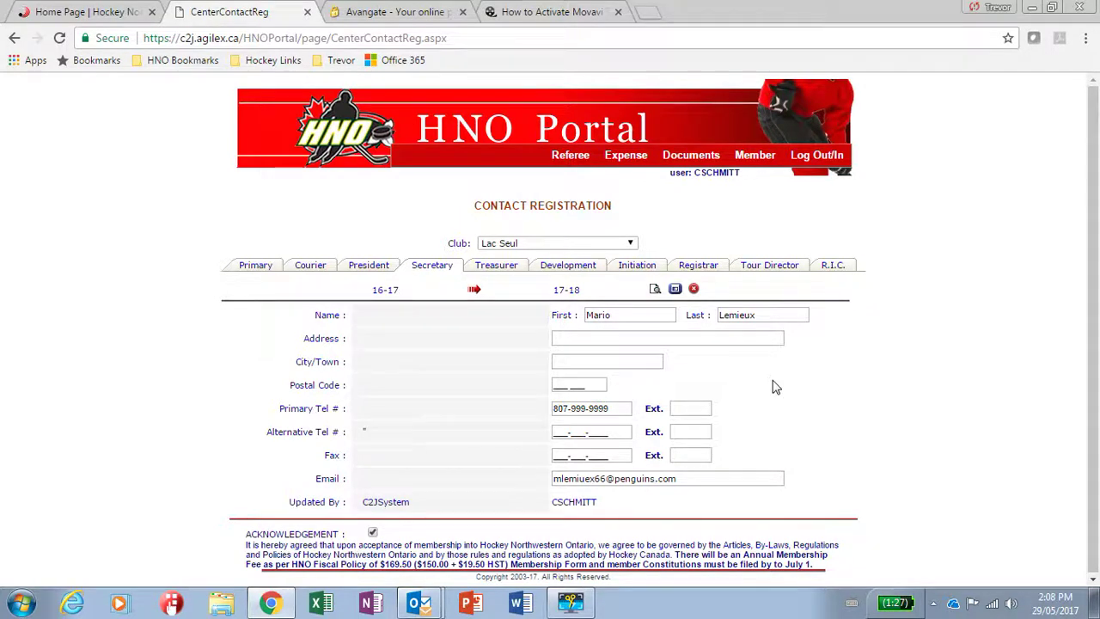
Add the secretary's alternative phone number and save the contact again.
click(558, 434)
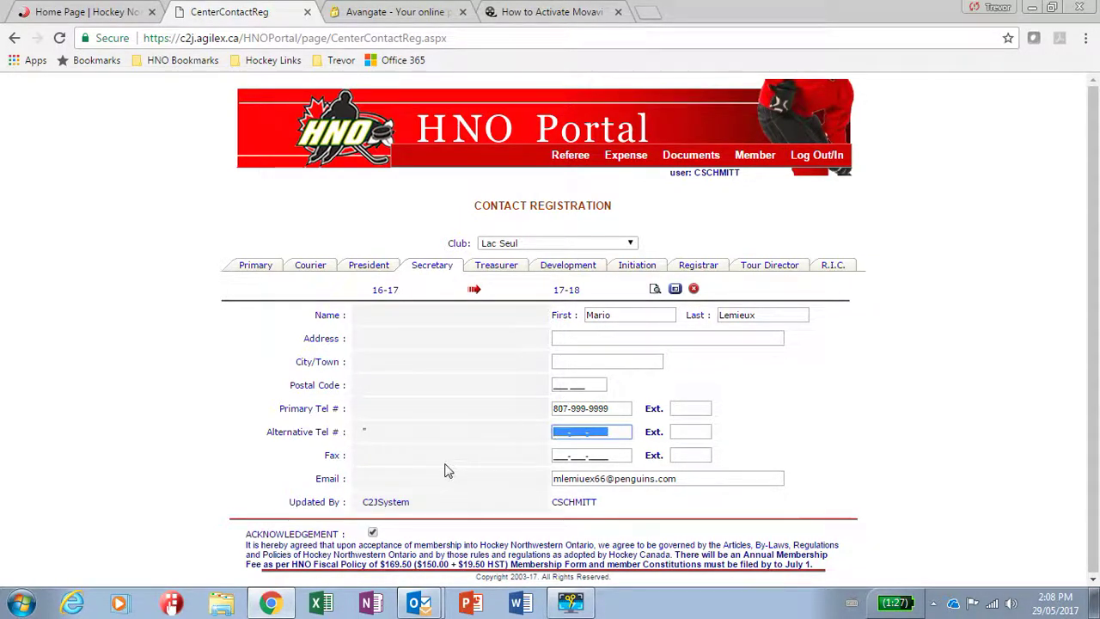
text(111-111-1111)
click(675, 289)
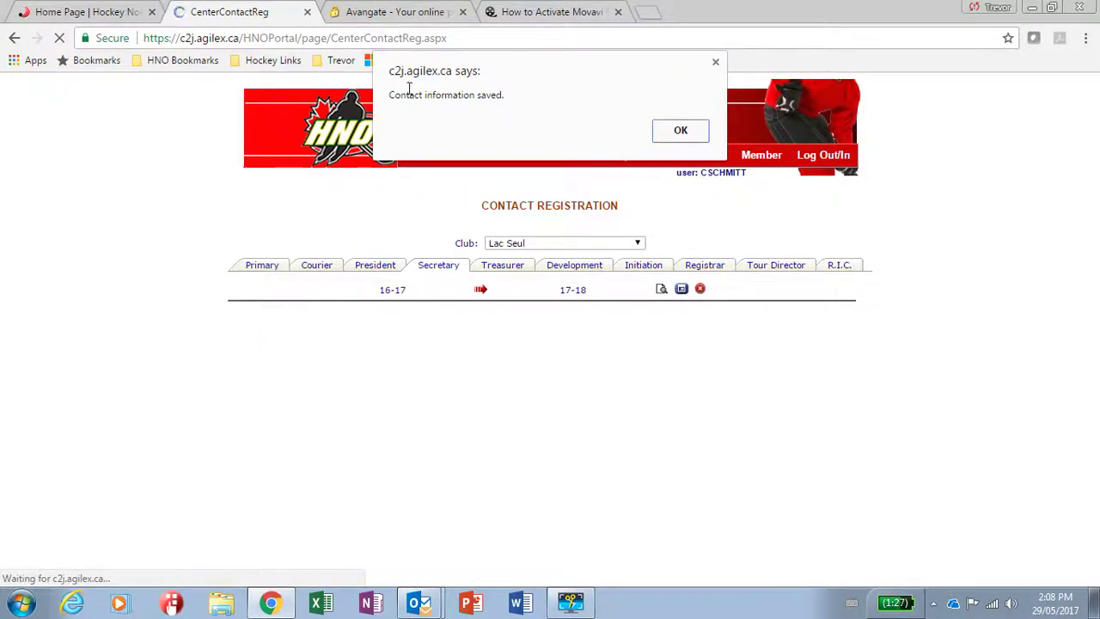
click(691, 138)
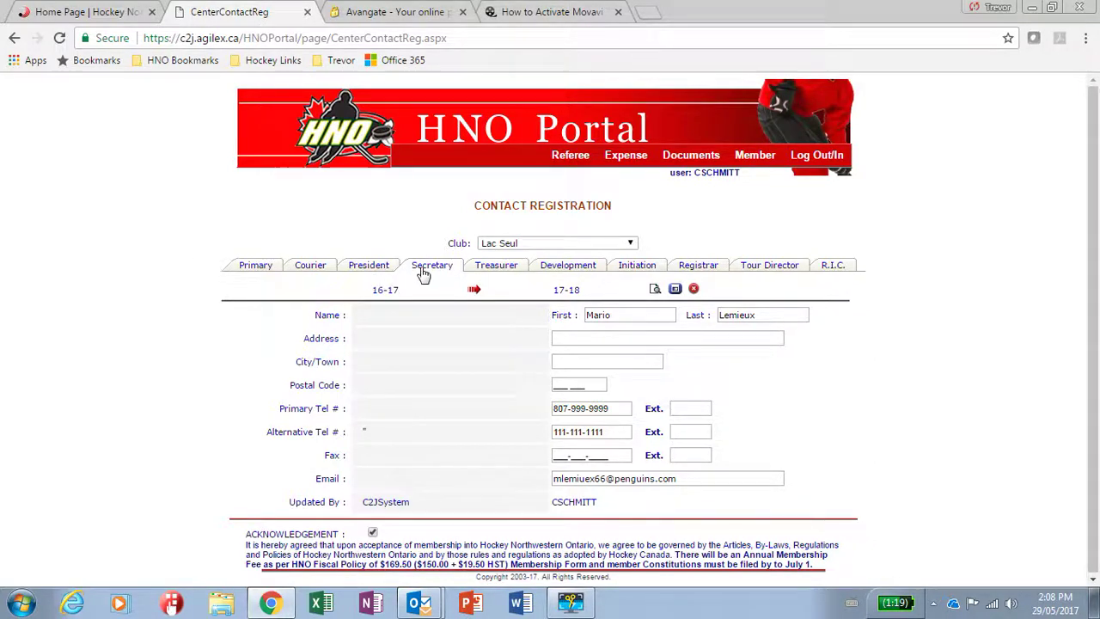
Step through the Treasurer, Development, Initiation, Registrar, Tour Director and R.I.C. contacts, then reveal Log Out/In.
click(488, 268)
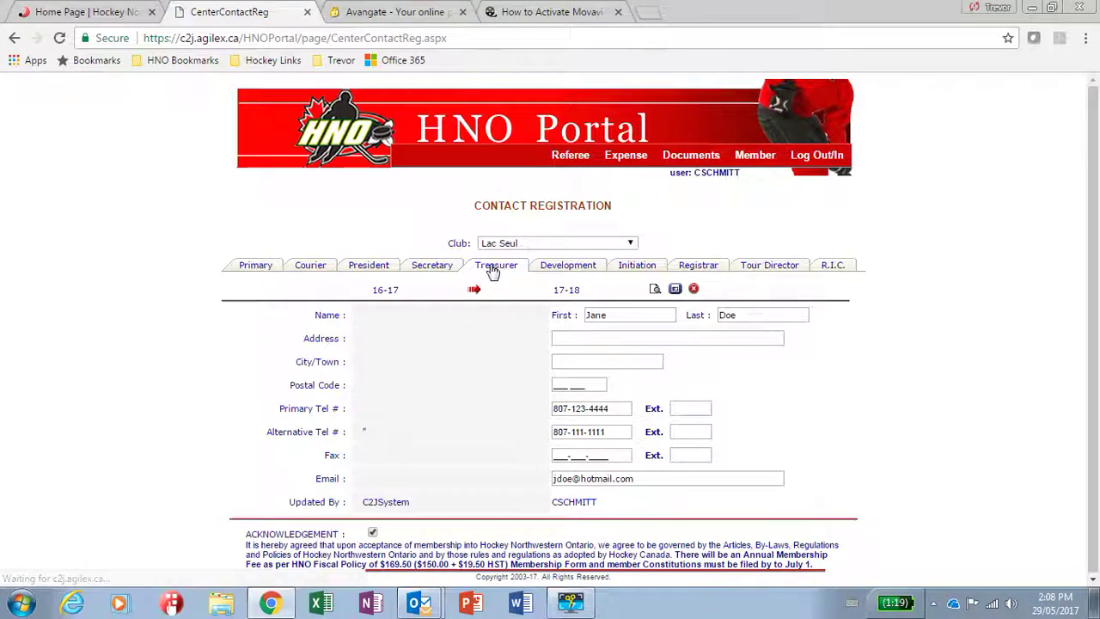
click(580, 268)
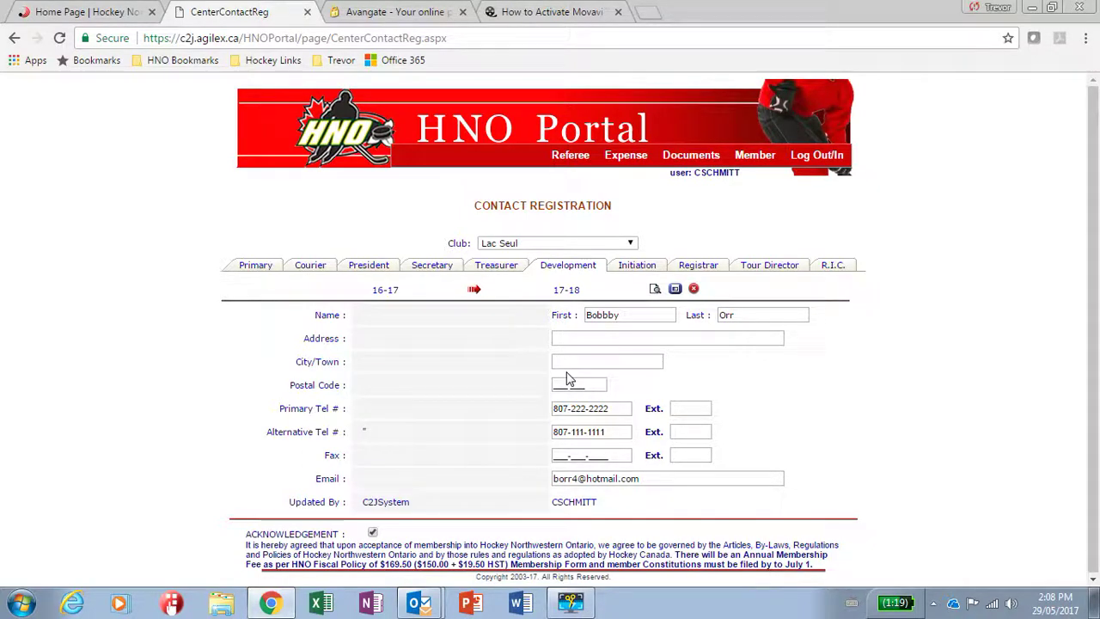
click(640, 267)
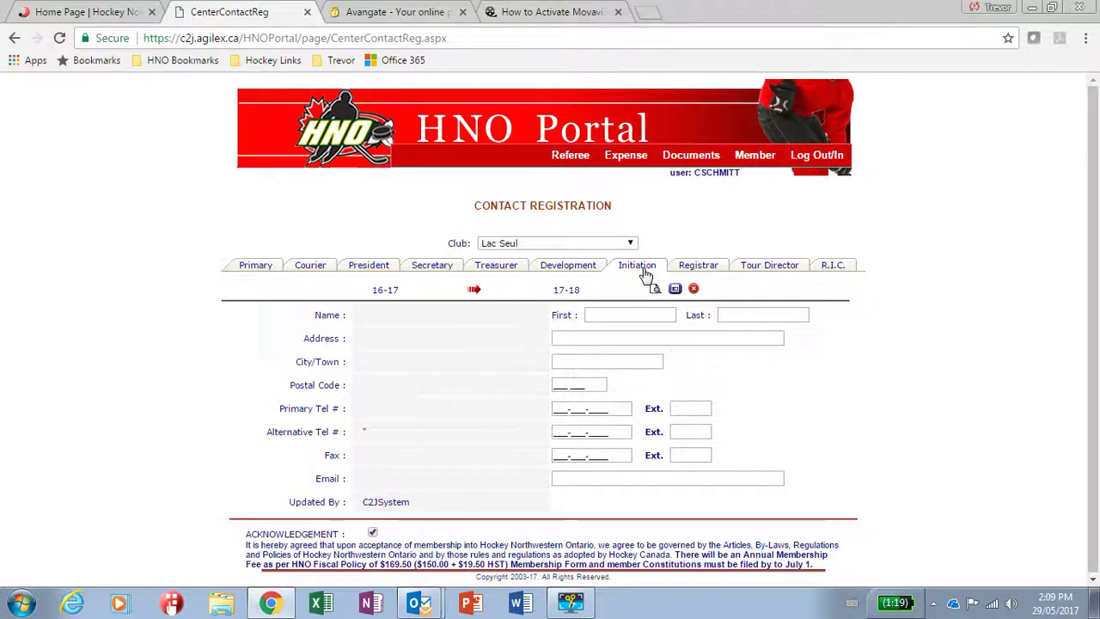
click(697, 266)
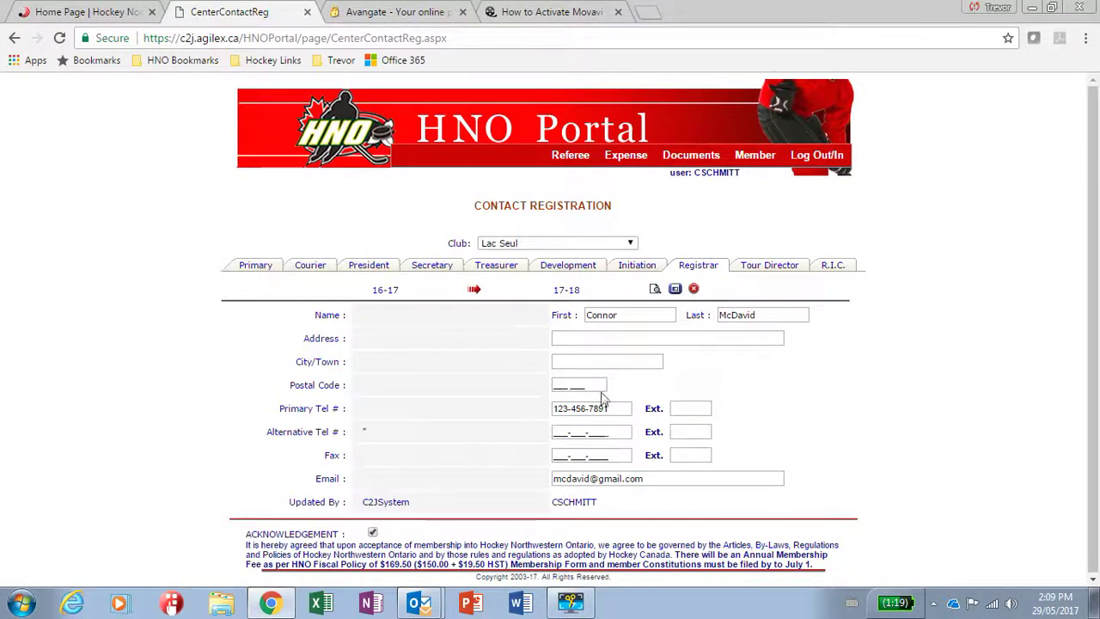
click(782, 266)
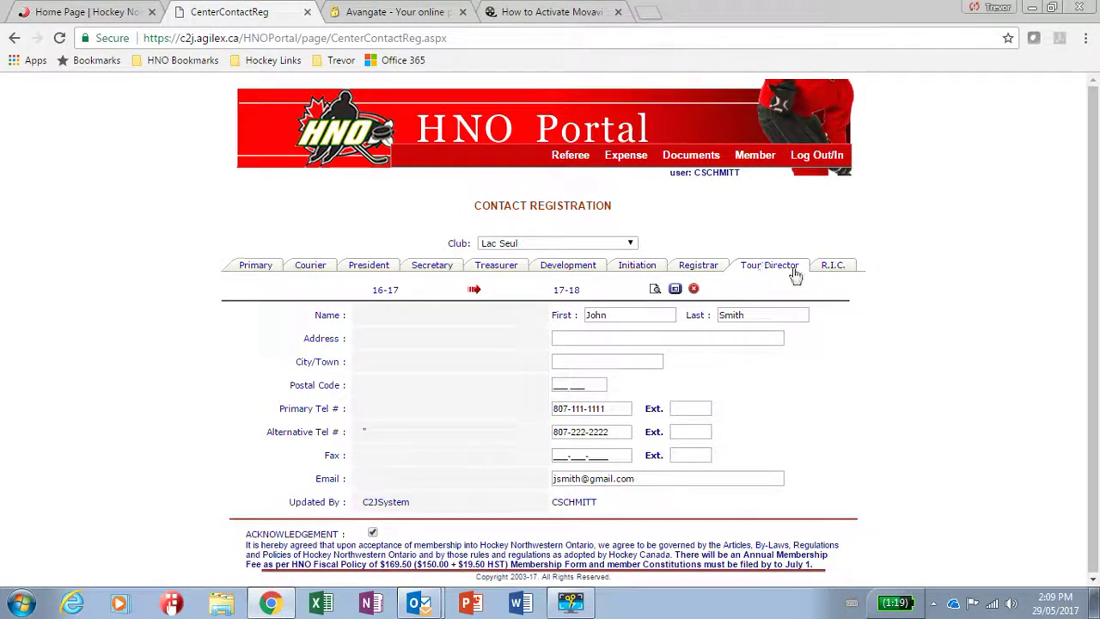
click(832, 268)
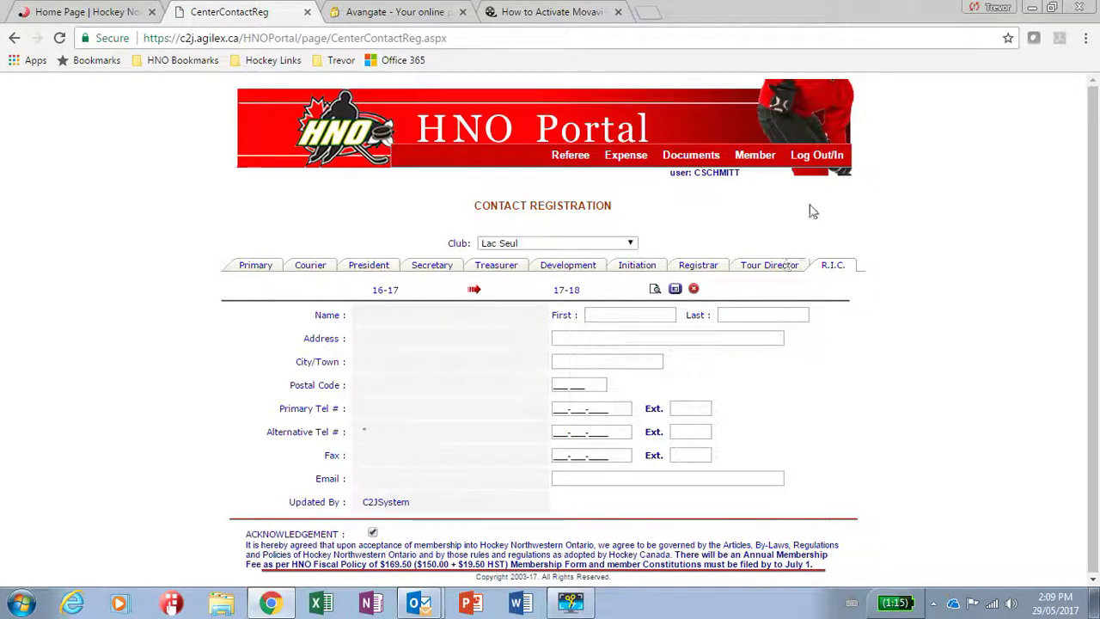
mouse_move(816, 155)
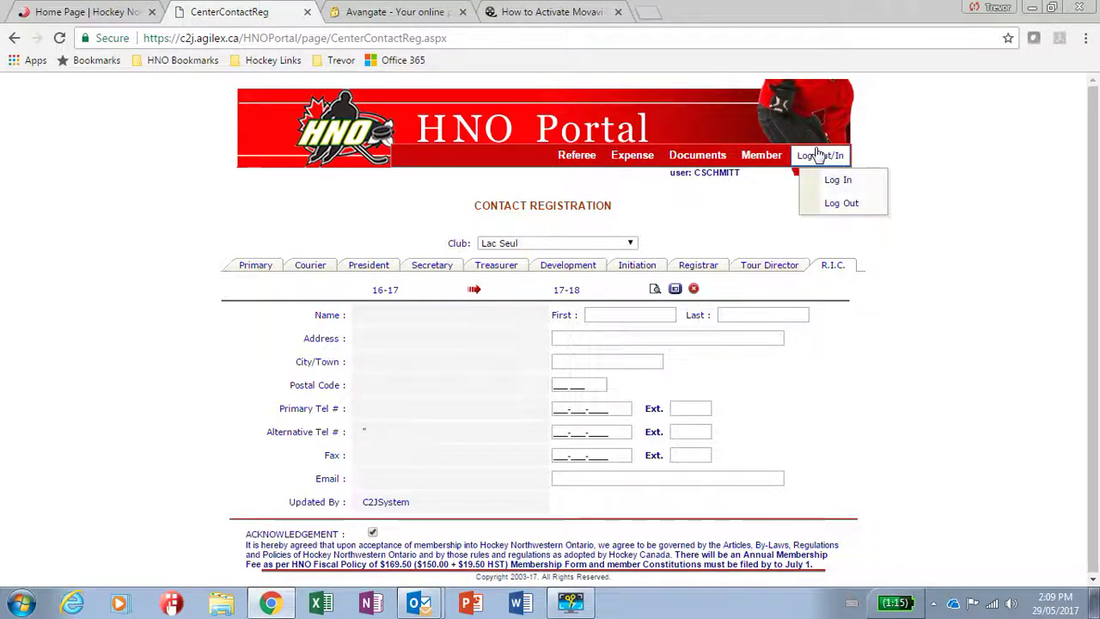